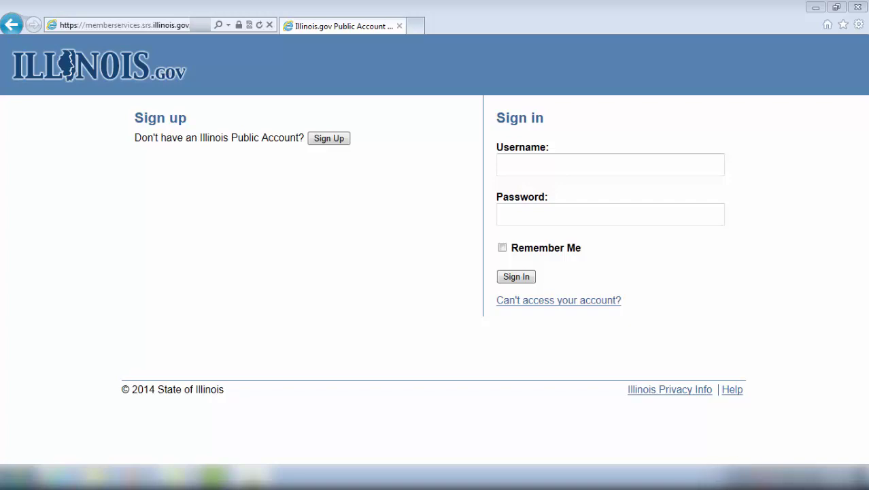
# Step: Sign in to the Illinois.gov Public Account with the member's username and password
pyautogui.click(581, 161)
pyautogui.write('JohnDoe')
pyautogui.click(558, 216)
pyautogui.write('password')
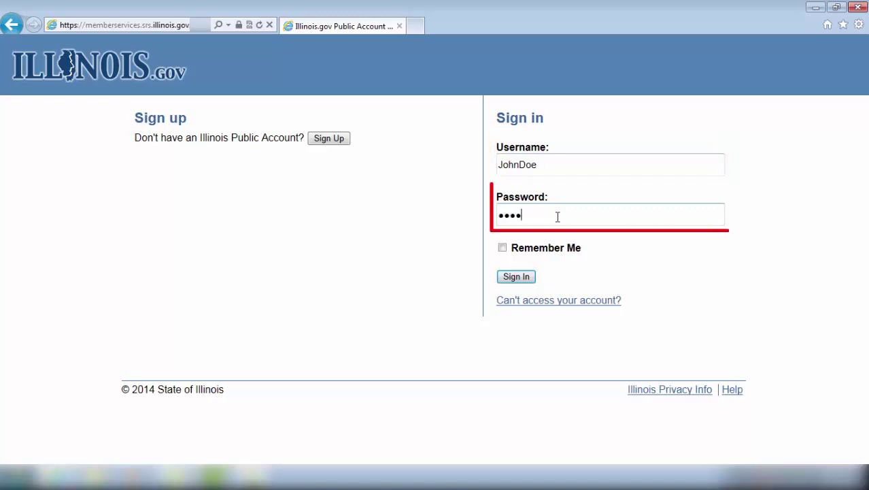
pyautogui.write('1')
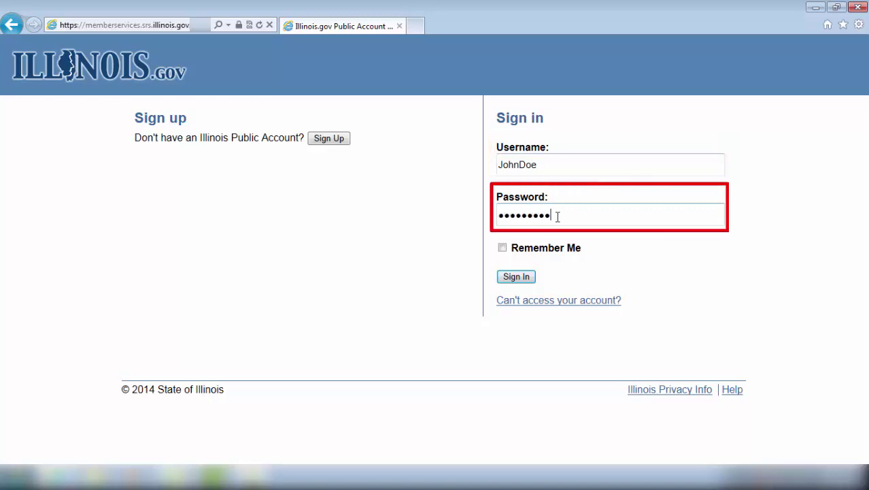
pyautogui.click(515, 277)
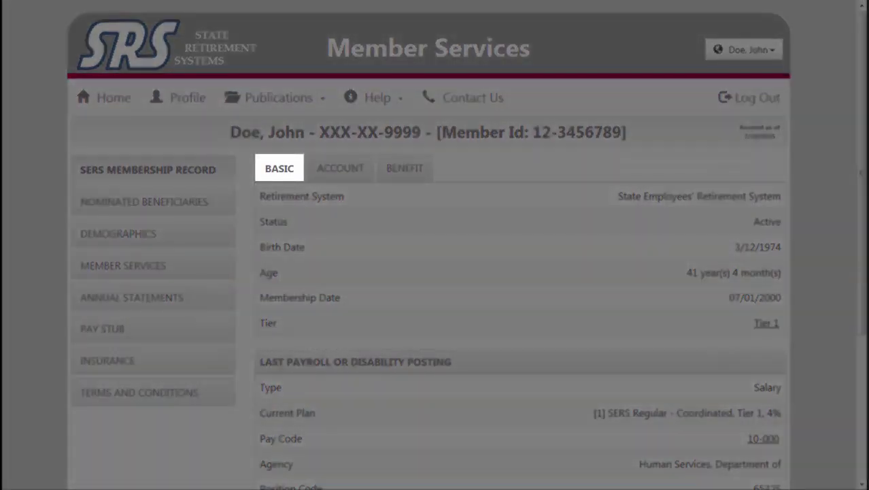
pyautogui.scroll(-1, 865, 275)
pyautogui.moveTo(866, 276); pyautogui.dragTo(861, 299)
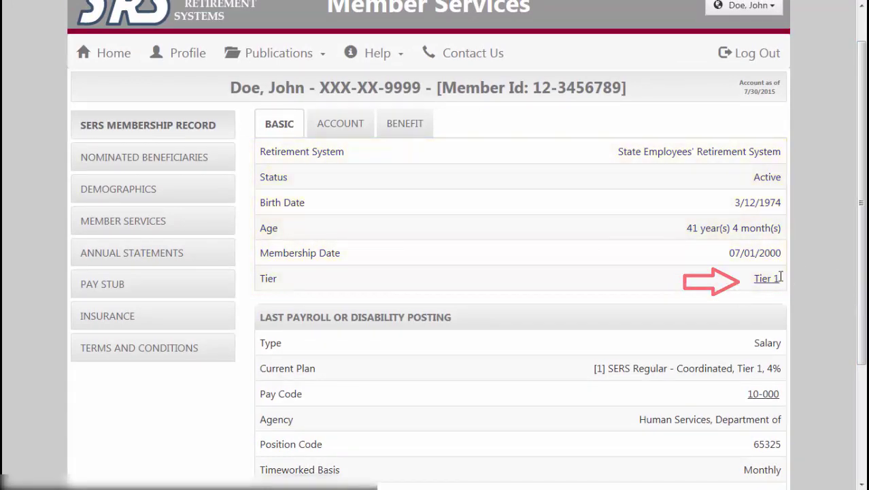
pyautogui.click(767, 278)
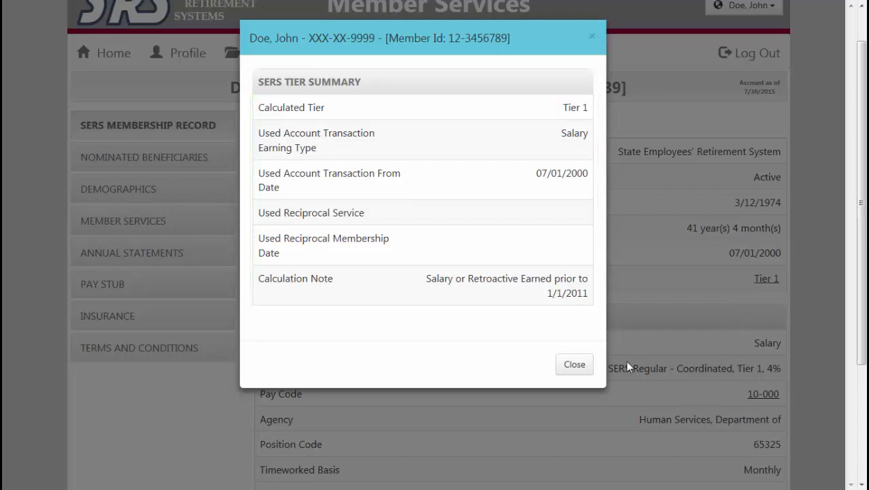
pyautogui.click(575, 366)
pyautogui.moveTo(862, 234); pyautogui.dragTo(866, 320)
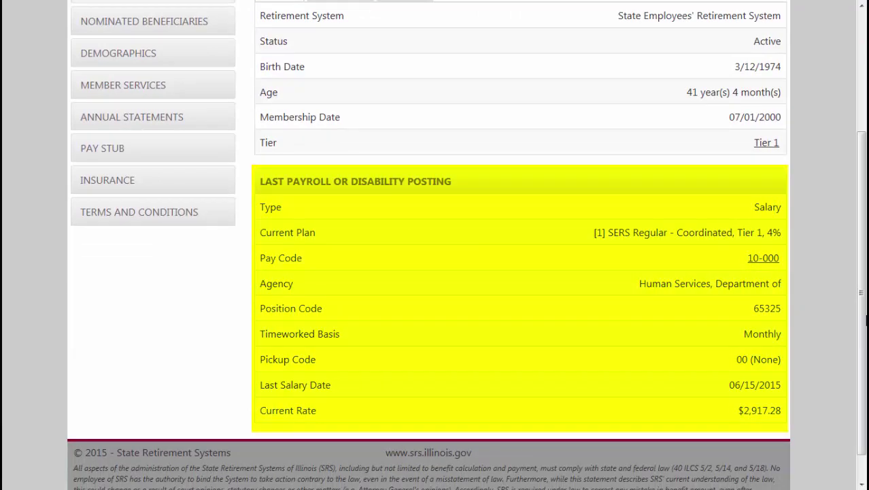
pyautogui.moveTo(866, 320); pyautogui.dragTo(866, 262)
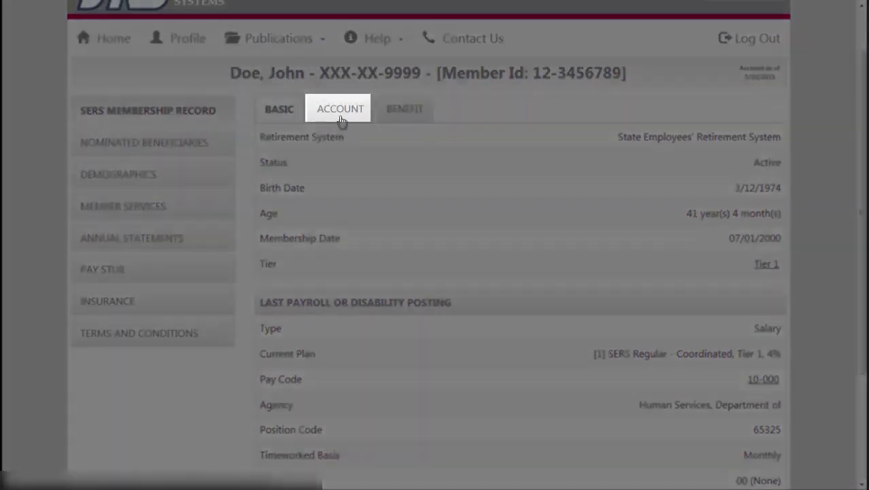
# Step: On the Account tab, review the $16,489.80 contribution and $1,458.64 FAC summaries, then list earnings by calendar year
pyautogui.click(340, 119)
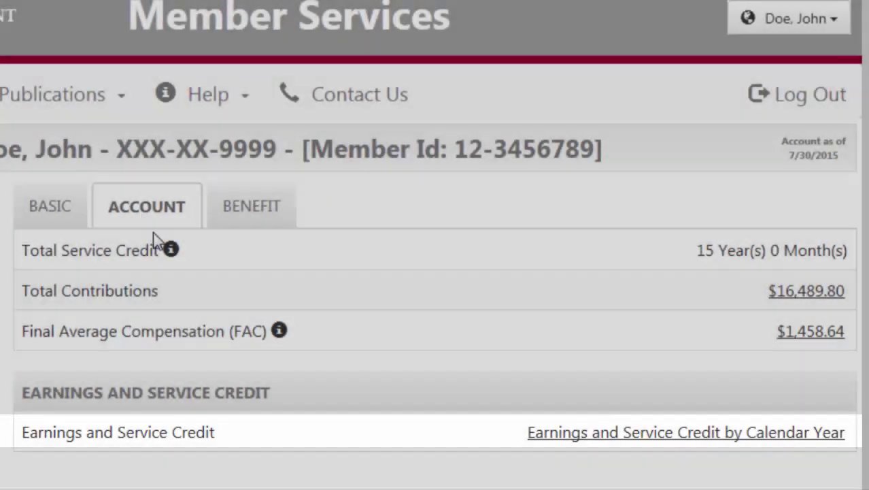
pyautogui.moveTo(173, 251)
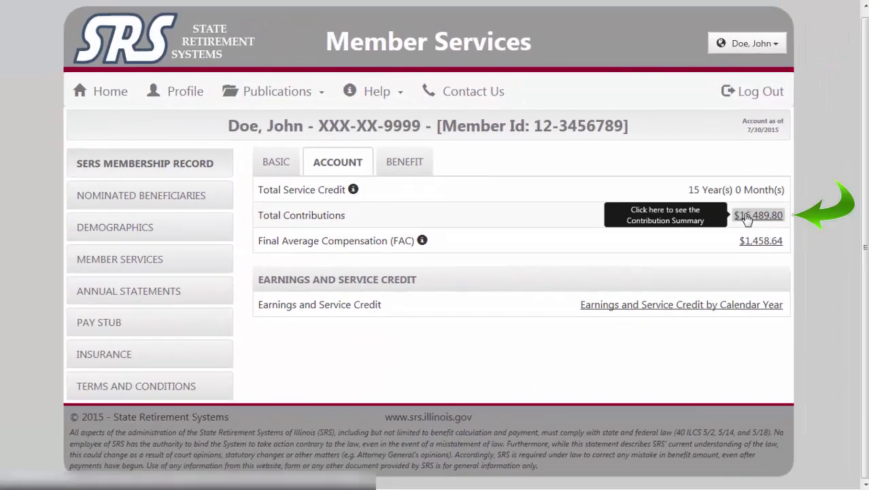
pyautogui.click(746, 217)
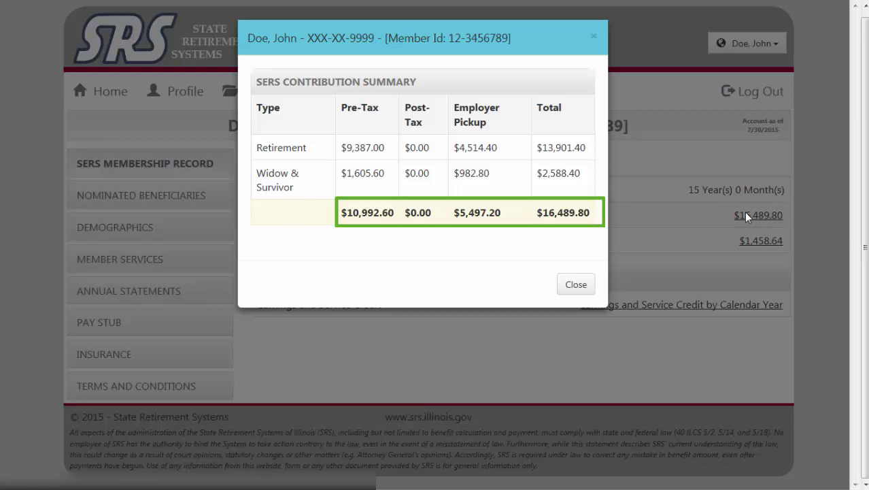
pyautogui.click(577, 283)
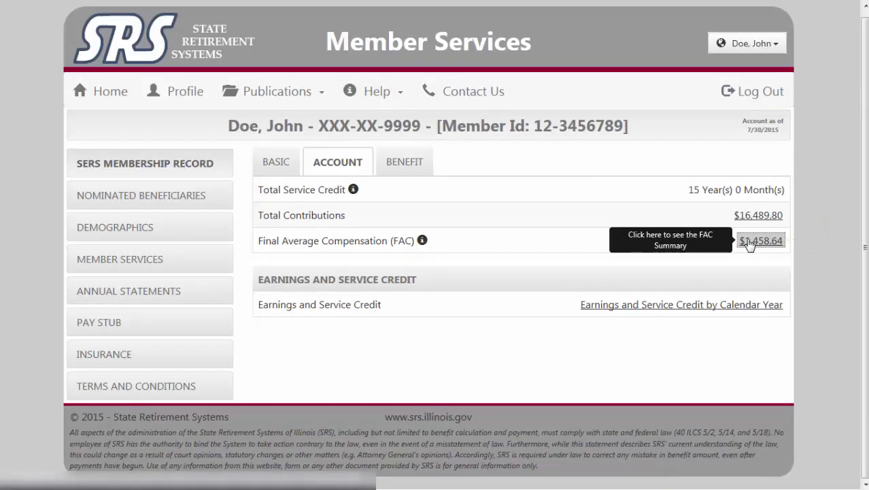
pyautogui.click(748, 242)
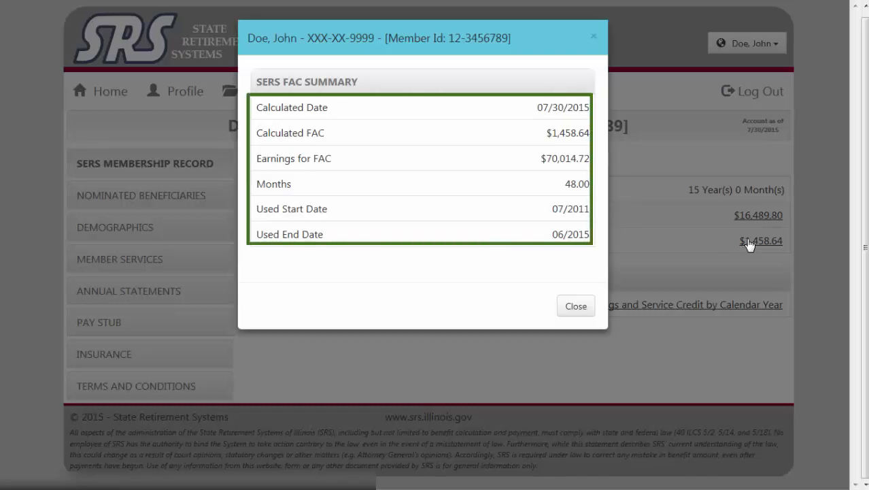
pyautogui.click(586, 305)
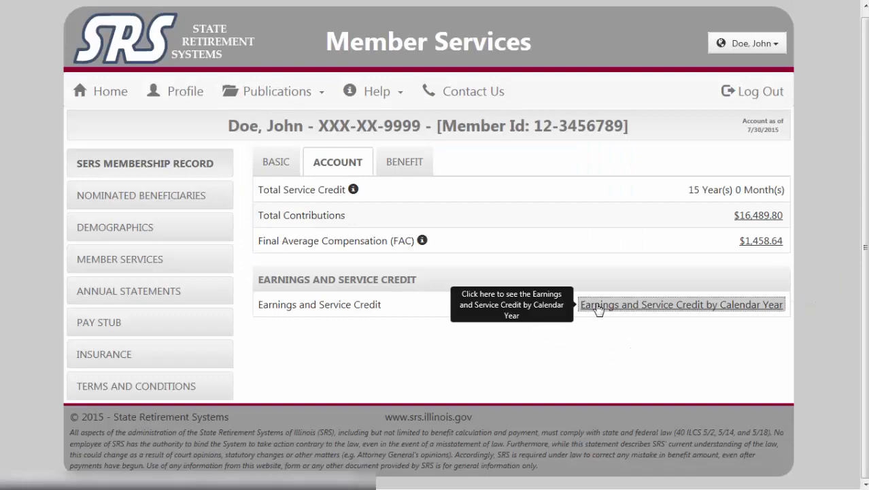
pyautogui.click(597, 306)
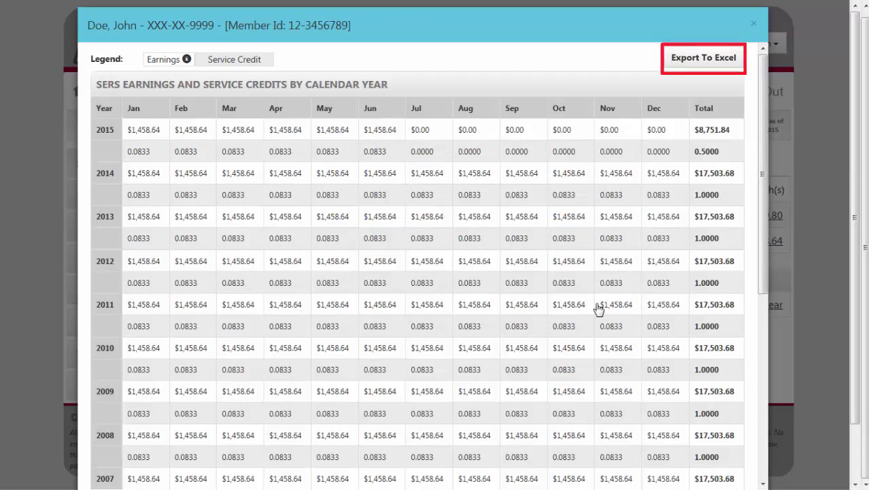
# Step: Close the earnings table and show the Benefit tab's $1,433.14 regular monthly estimate
pyautogui.click(756, 27)
pyautogui.click(414, 159)
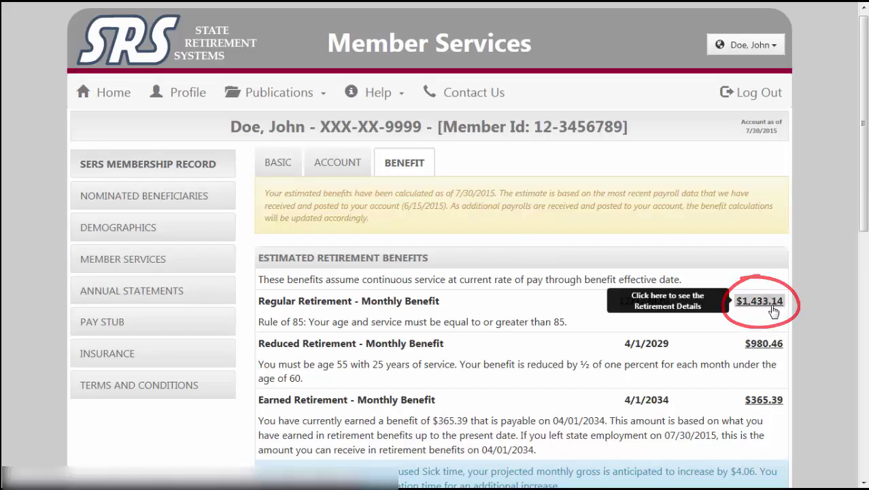
pyautogui.click(773, 308)
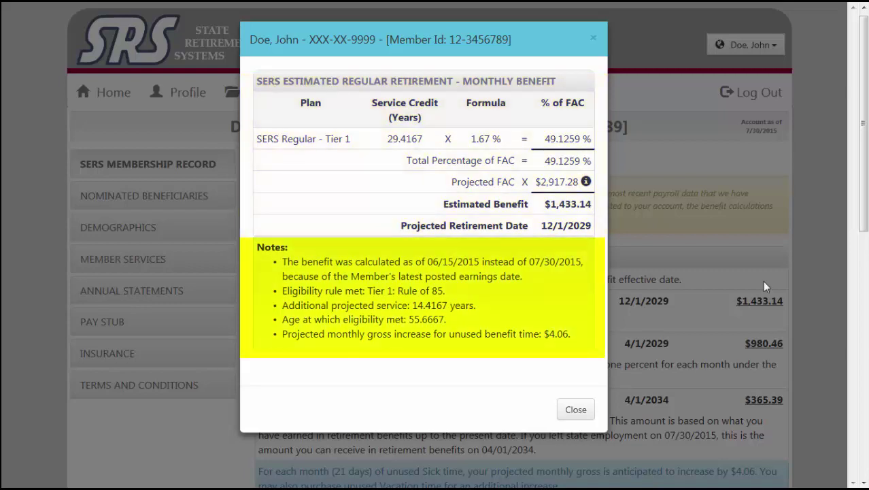
pyautogui.click(576, 409)
pyautogui.moveTo(866, 218); pyautogui.dragTo(866, 257)
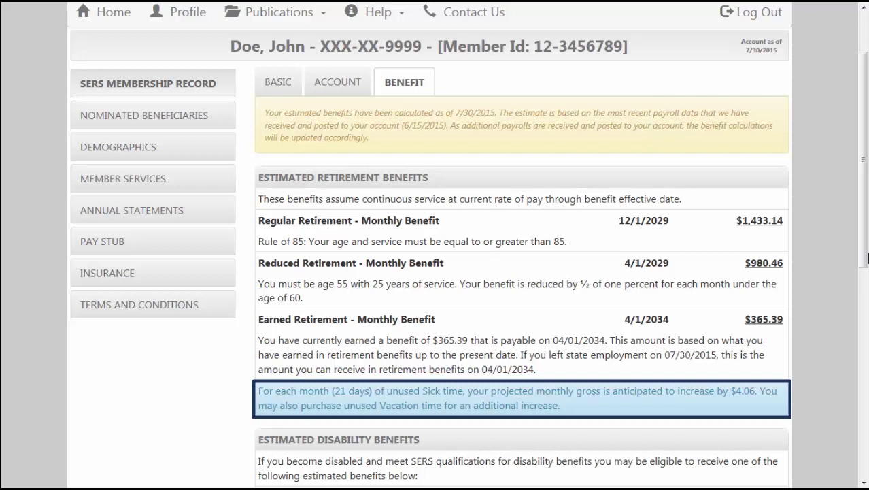
# Step: Check the $1,458.64 non-occupational disability benefit calculation, then scroll back up to the Basic tab
pyautogui.scroll(-2, 867, 258)
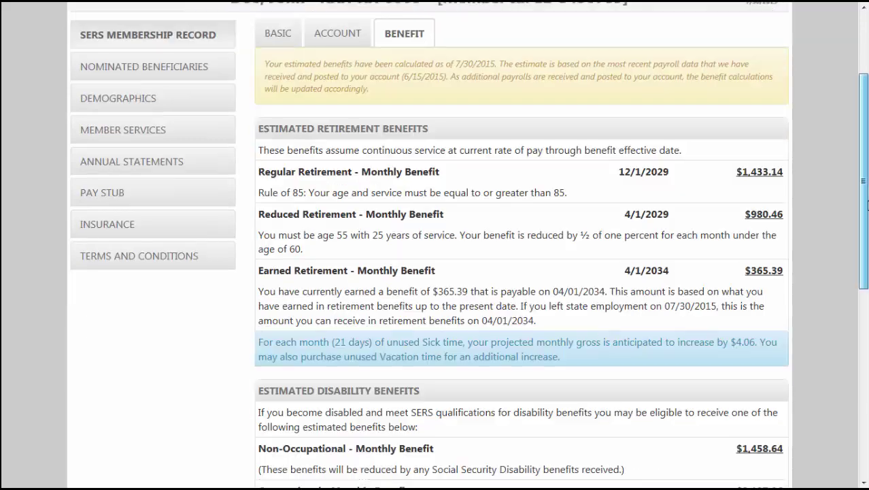
pyautogui.scroll(-4, 469, 245)
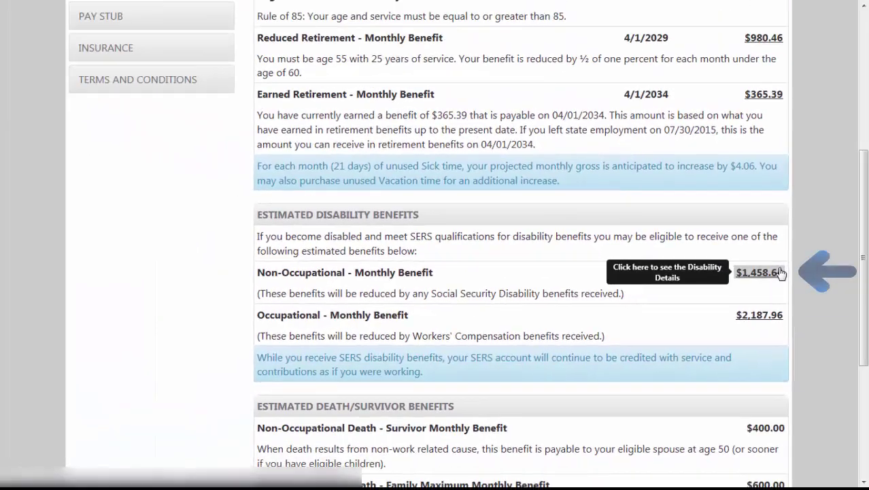
pyautogui.click(781, 272)
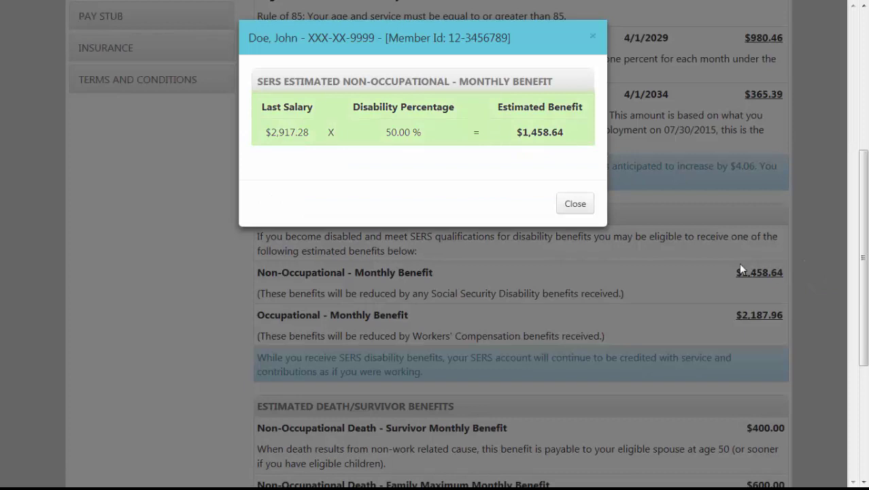
pyautogui.click(576, 204)
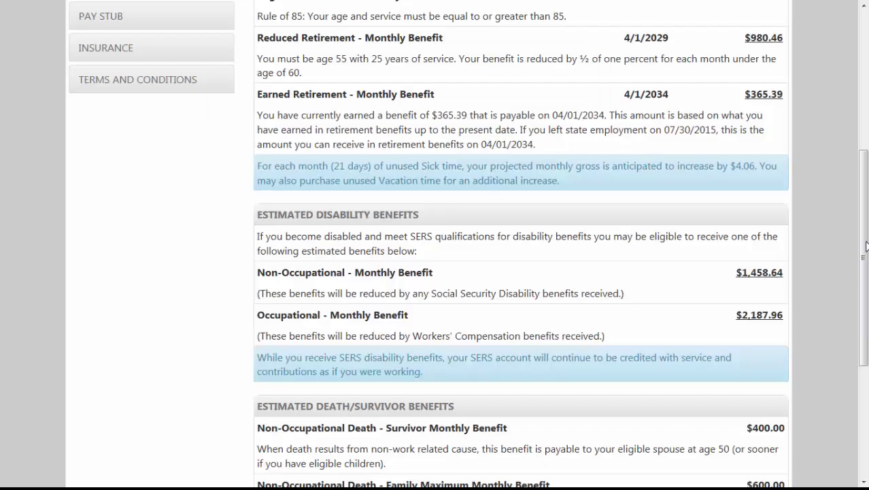
pyautogui.scroll(-2, 865, 241)
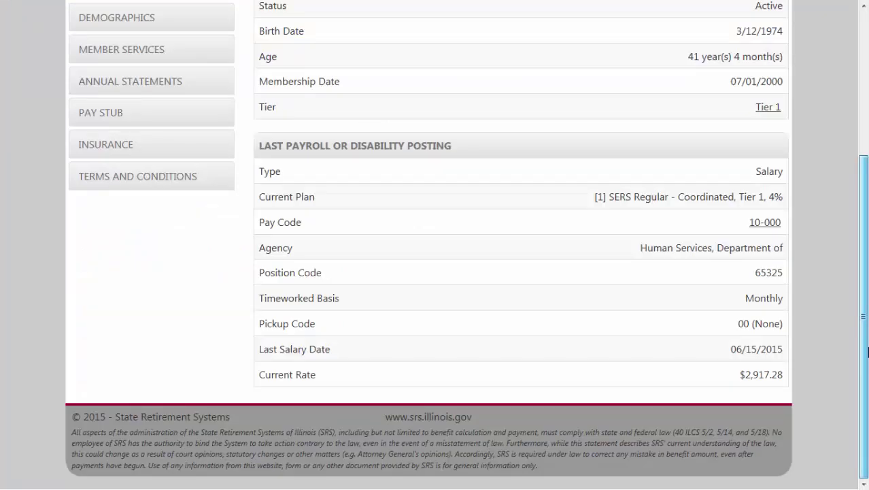
pyautogui.moveTo(867, 352); pyautogui.dragTo(848, 167)
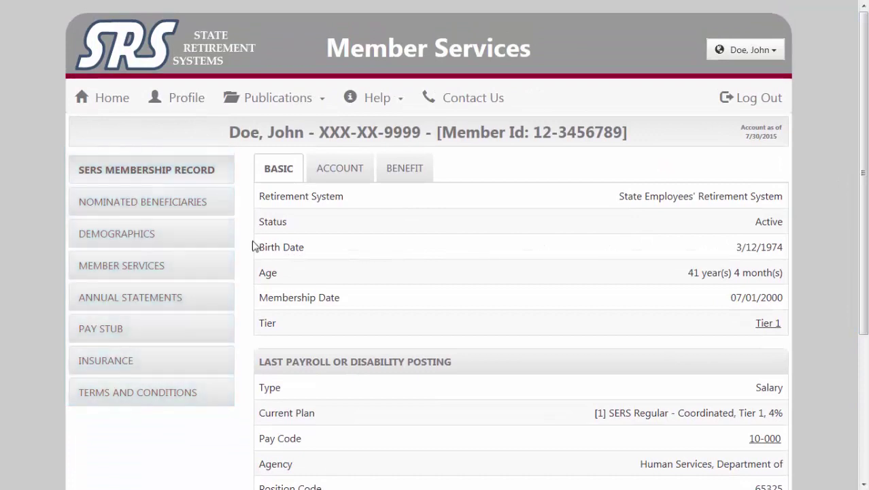
# Step: View the nominated beneficiaries, then go to the Member Services forms page
pyautogui.click(219, 207)
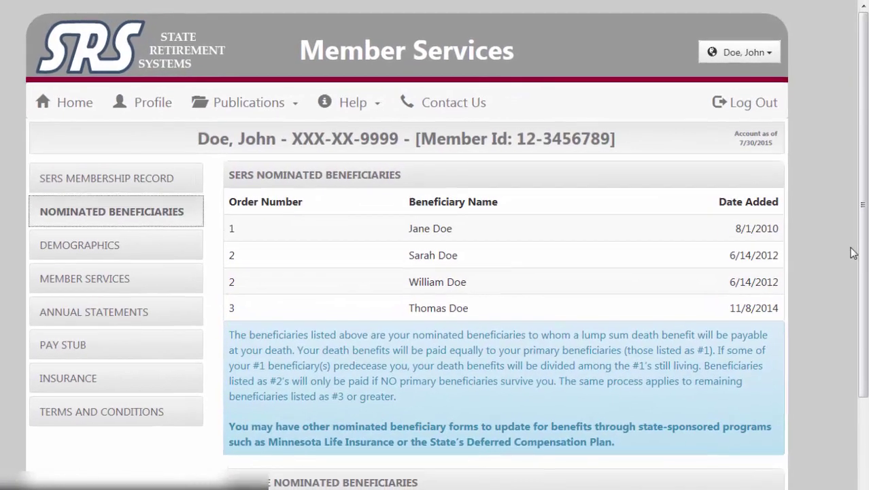
pyautogui.moveTo(864, 258); pyautogui.dragTo(867, 320)
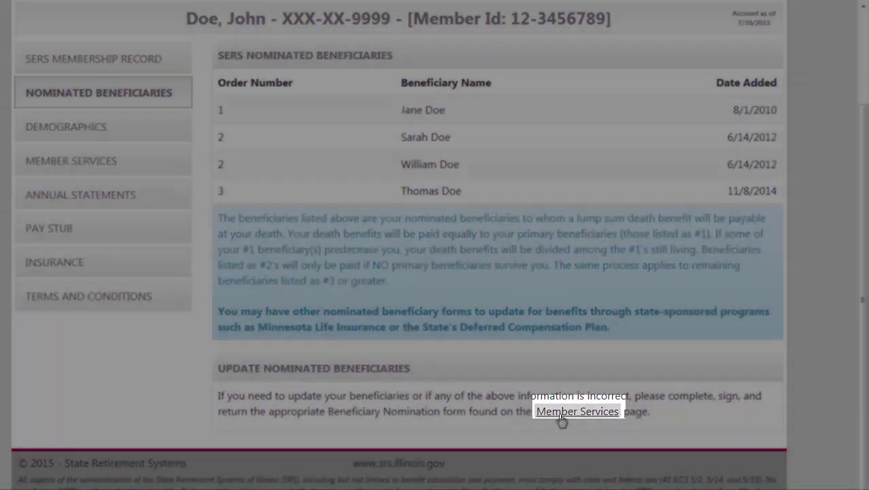
pyautogui.click(562, 416)
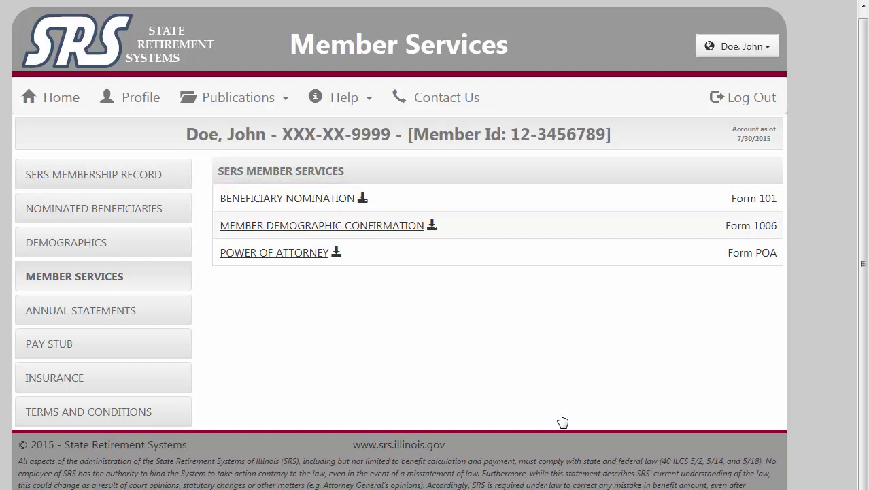
# Step: Show the Demographics page with the member's profile, home and work addresses, and phones
pyautogui.click(162, 244)
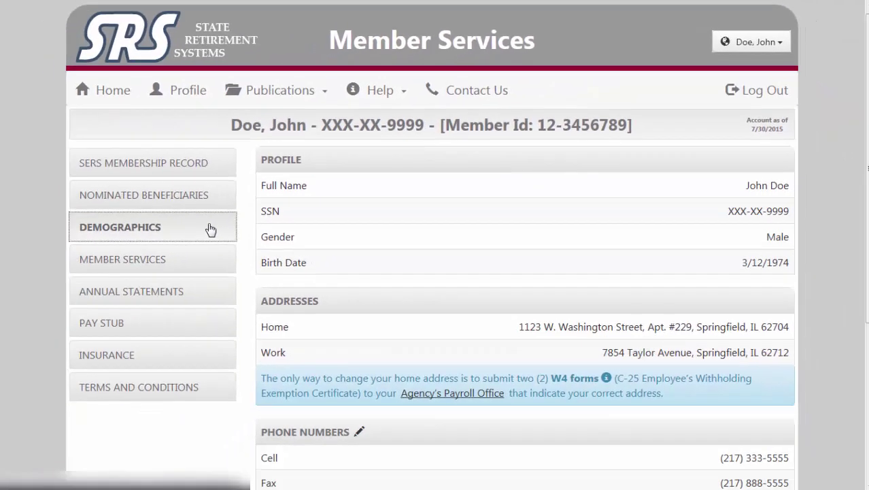
pyautogui.click(202, 262)
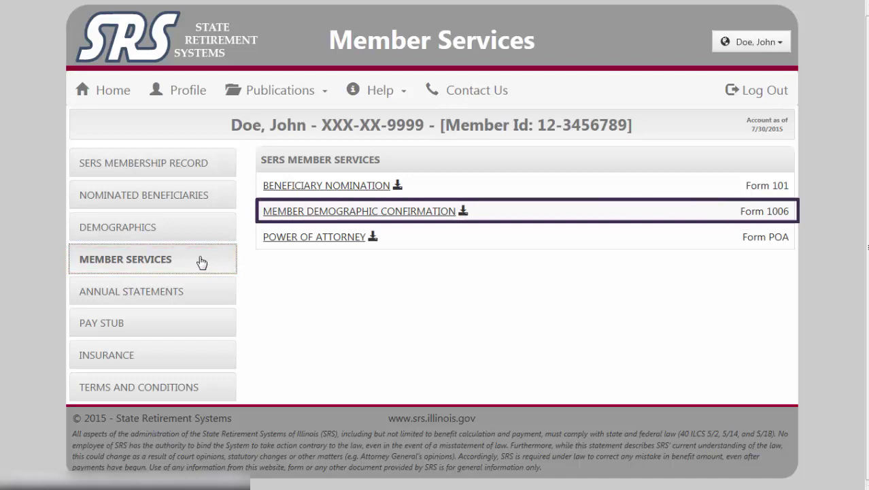
pyautogui.click(177, 228)
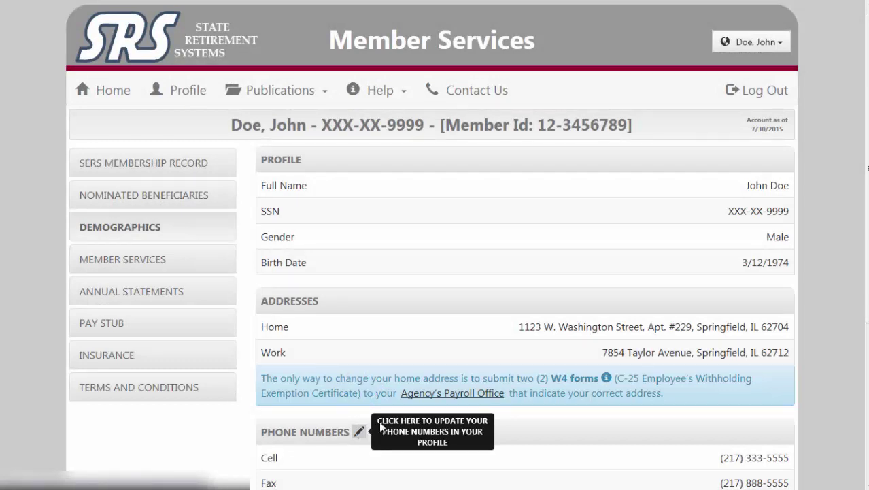
# Step: In the Profile contacts, edit and re-save the cell phone number and home e-mail address
pyautogui.click(360, 433)
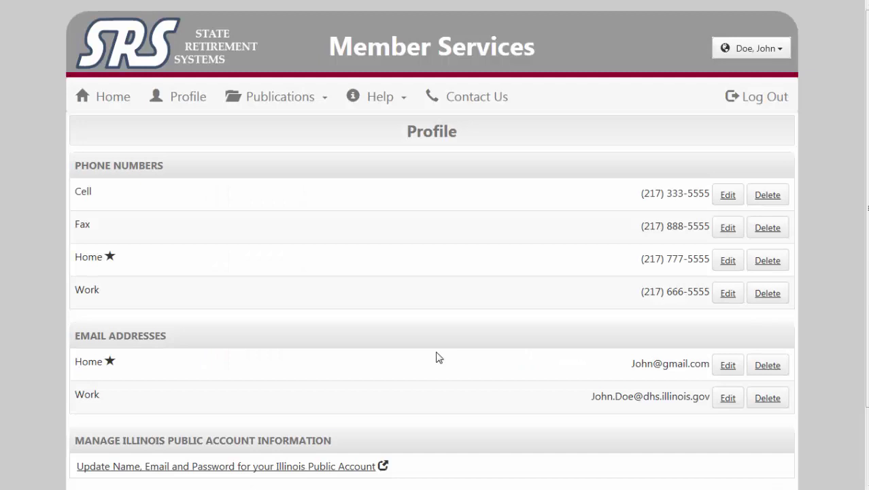
pyautogui.click(728, 195)
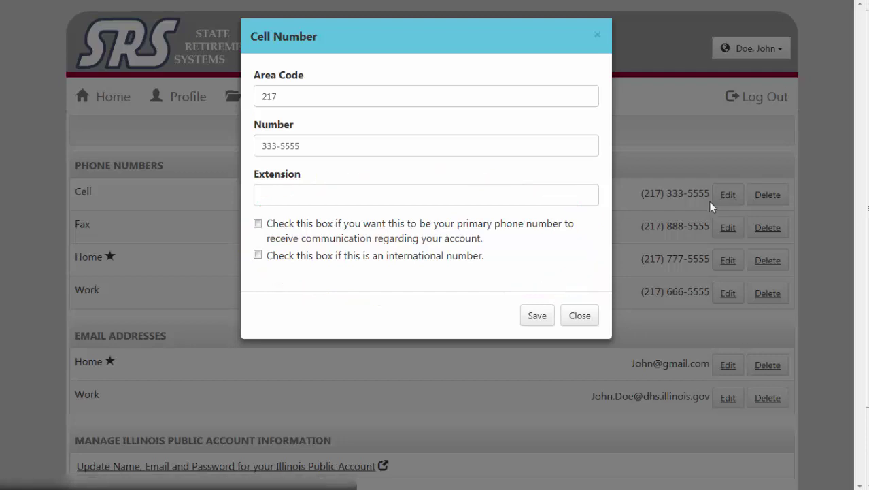
pyautogui.click(538, 317)
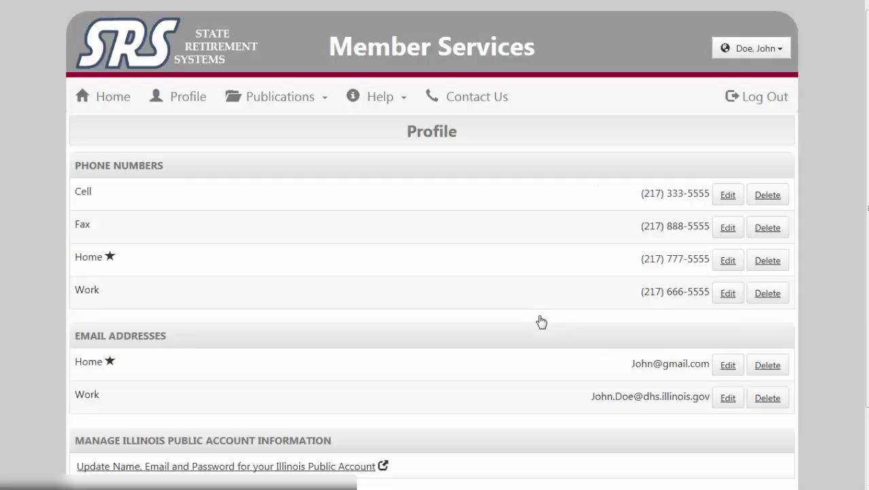
pyautogui.click(728, 366)
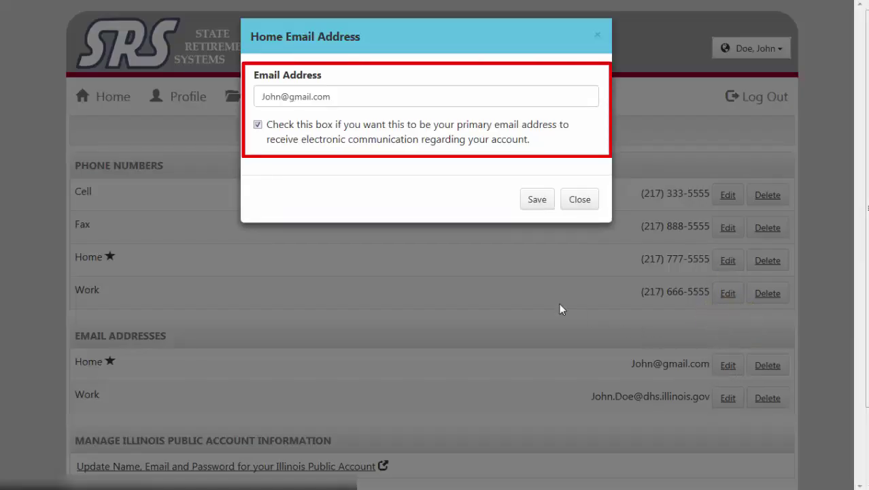
pyautogui.click(529, 202)
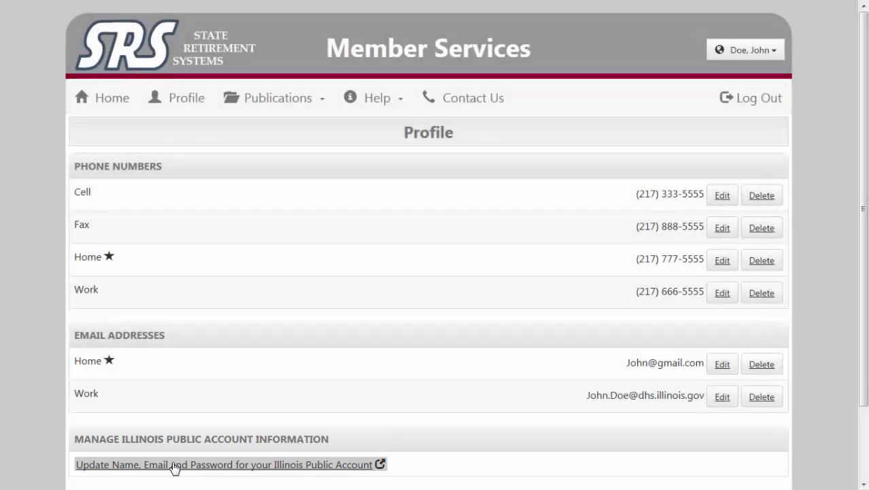
# Step: View the Illinois Public Account settings, then return to the SRS Member Services forms list
pyautogui.click(174, 465)
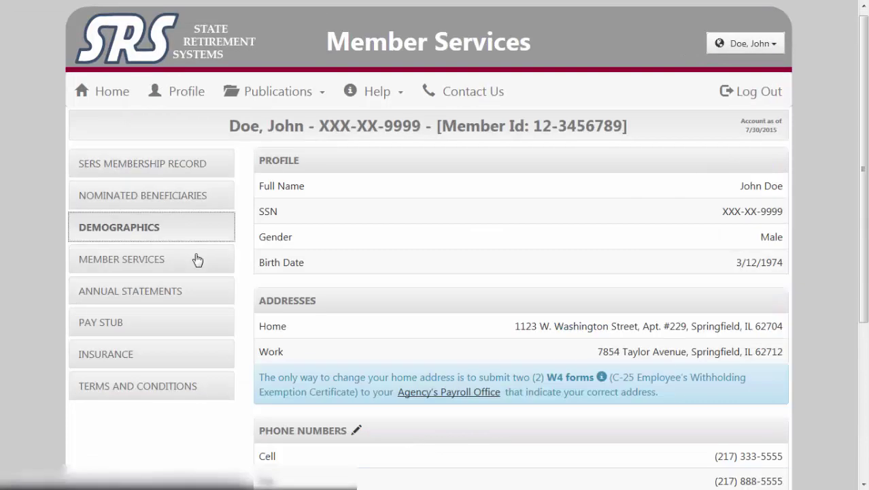
pyautogui.click(198, 259)
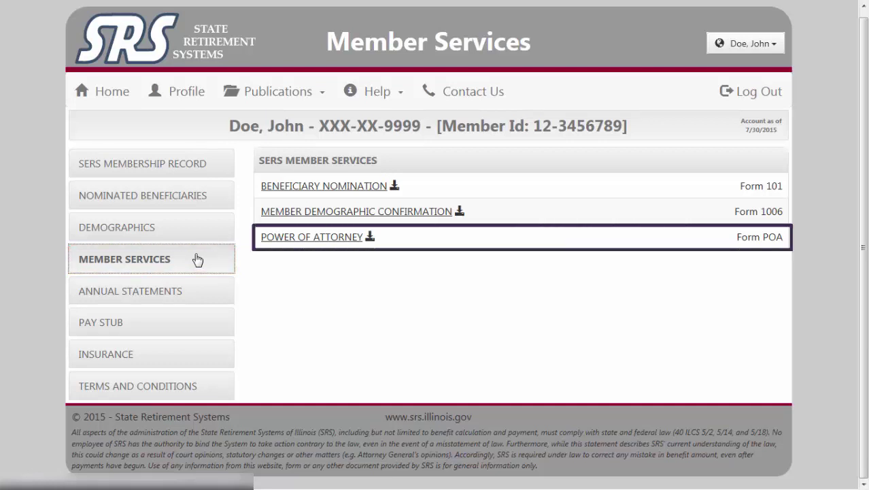
# Step: Open and close the 6/30/2015 SERS Active Member Statement PDF, then go to Pay Stub
pyautogui.click(192, 291)
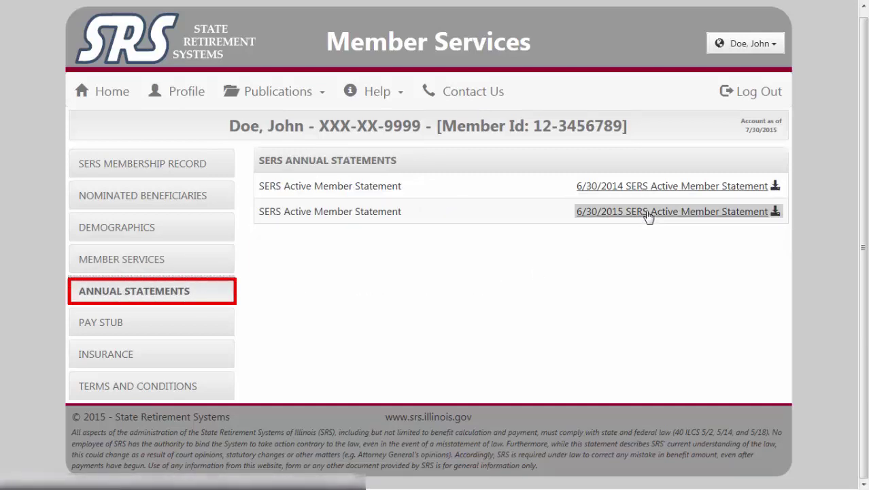
pyautogui.click(648, 213)
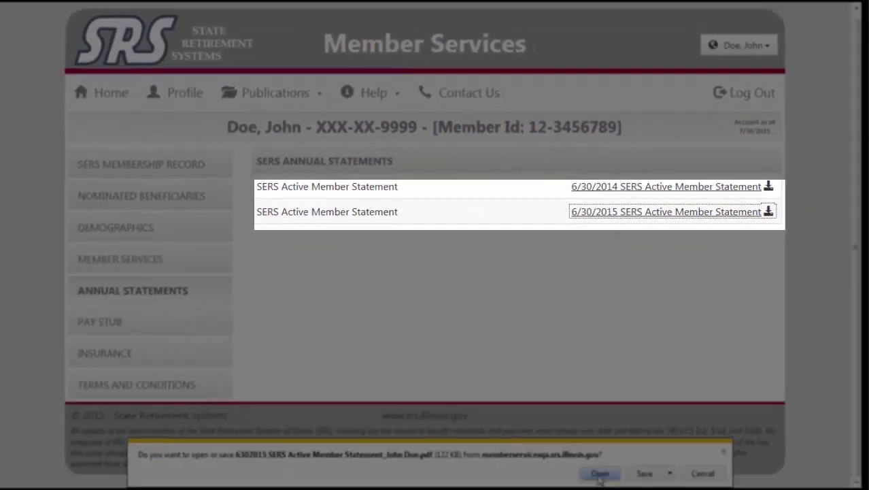
pyautogui.click(599, 474)
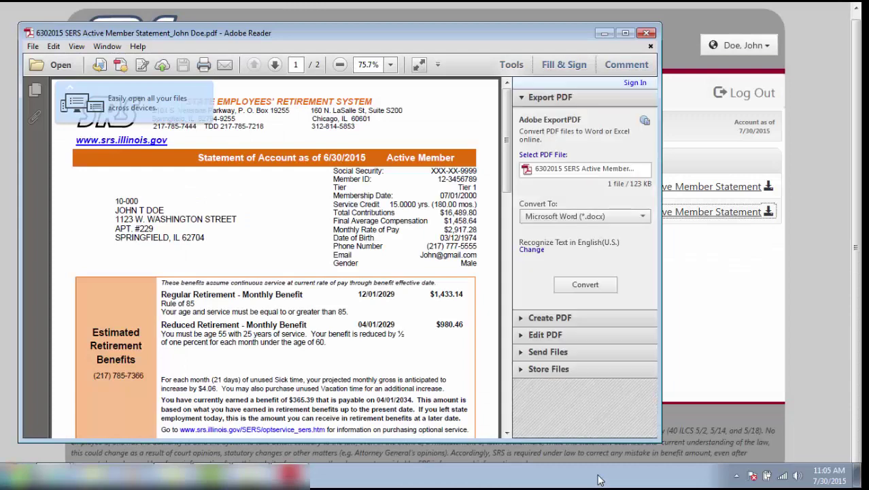
pyautogui.click(647, 34)
pyautogui.click(164, 325)
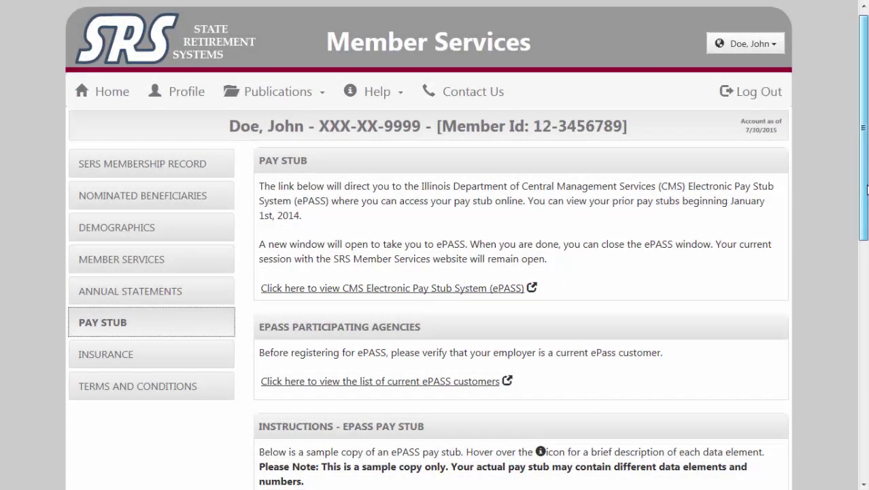
# Step: Read through the Pay Stub ePASS information, then browse the Insurance page and its eBenefits links
pyautogui.moveTo(867, 189); pyautogui.dragTo(749, 207)
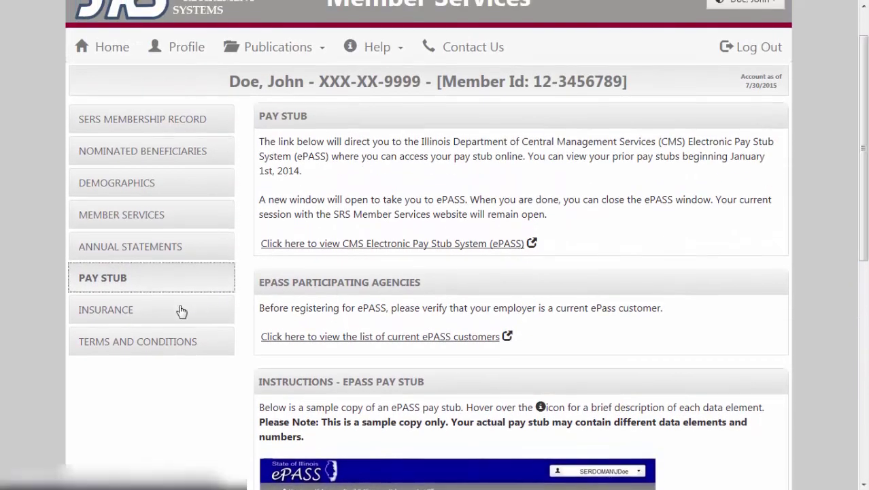
pyautogui.click(182, 311)
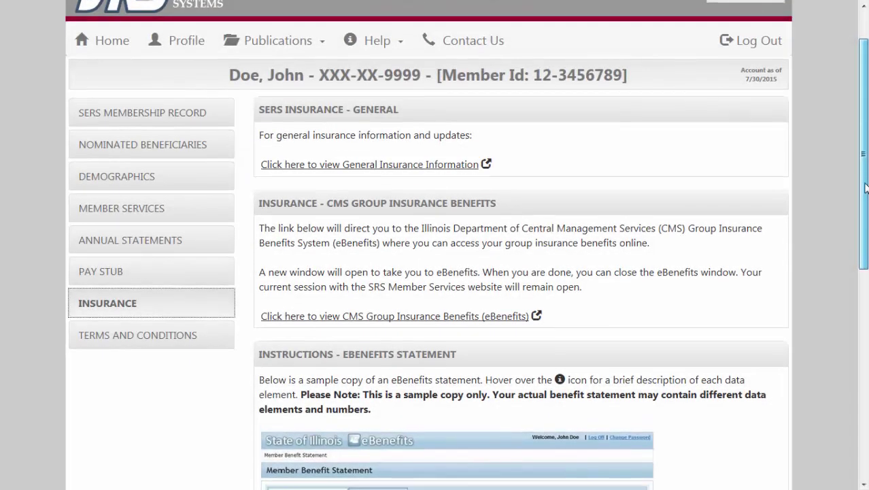
pyautogui.moveTo(866, 188); pyautogui.dragTo(829, 186)
pyautogui.scroll(1, 823, 163)
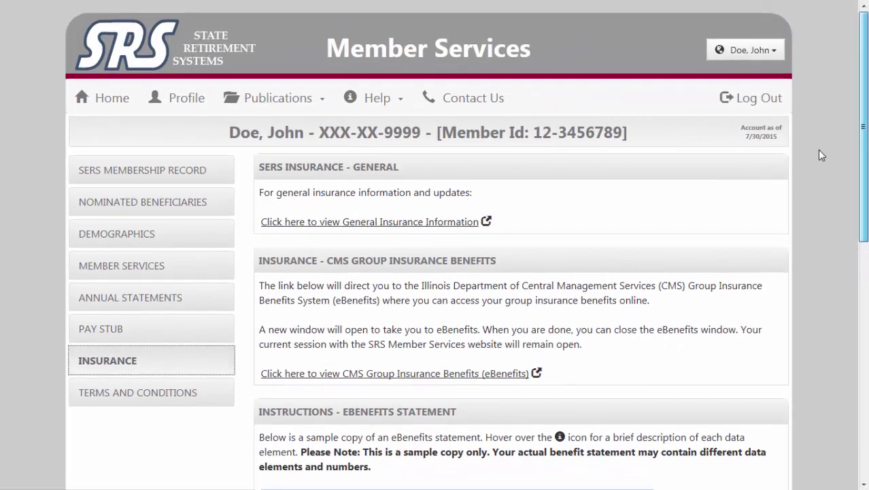
# Step: Open the Terms and Conditions page and scroll through what members agree to
pyautogui.click(151, 392)
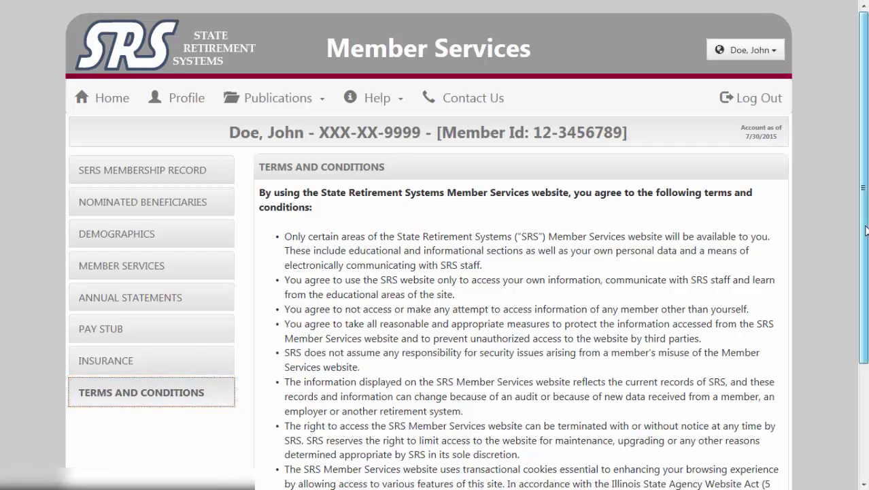
pyautogui.scroll(-3, 866, 232)
pyautogui.scroll(3, 866, 231)
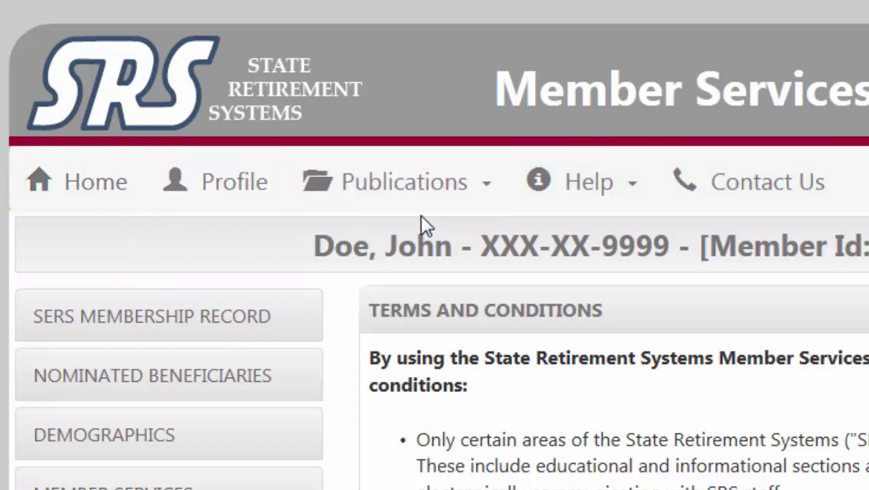
# Step: Browse the Publications and Help menu lists, then bring up the Contact Us page
pyautogui.click(446, 203)
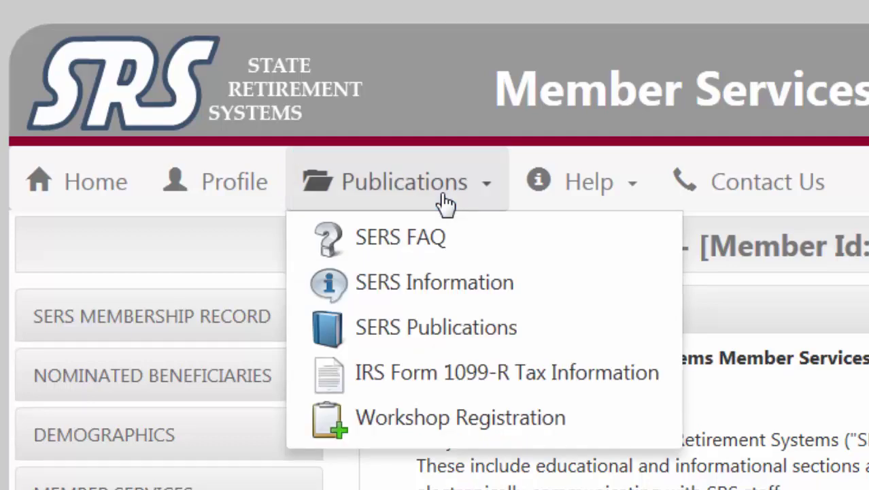
pyautogui.click(623, 192)
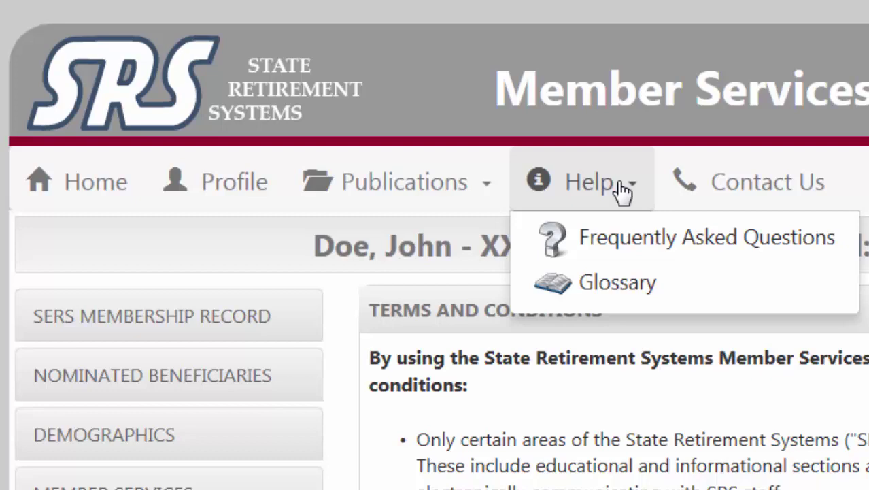
pyautogui.click(721, 191)
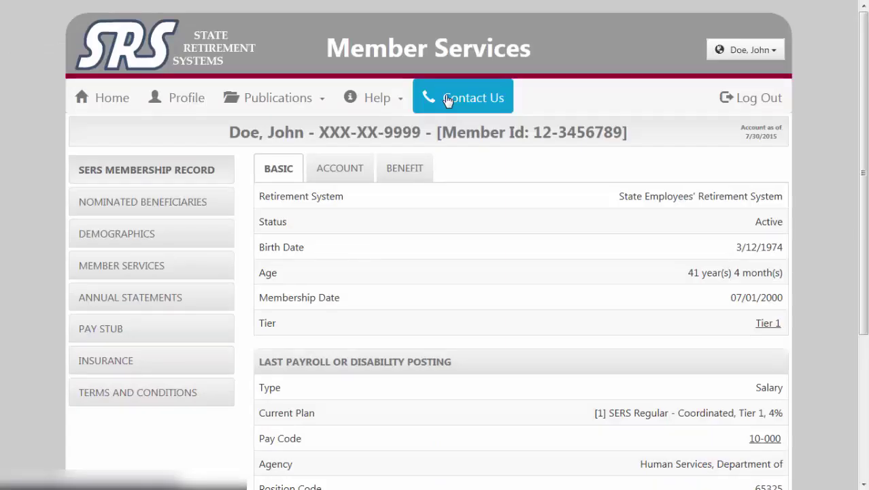
pyautogui.click(448, 100)
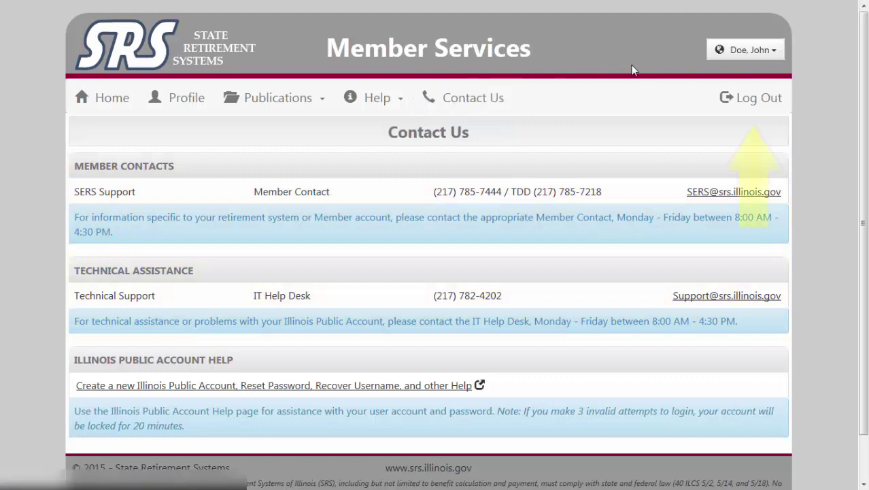
# Step: Log out of the member account, reaching the ISA Server log-off confirmation
pyautogui.click(734, 99)
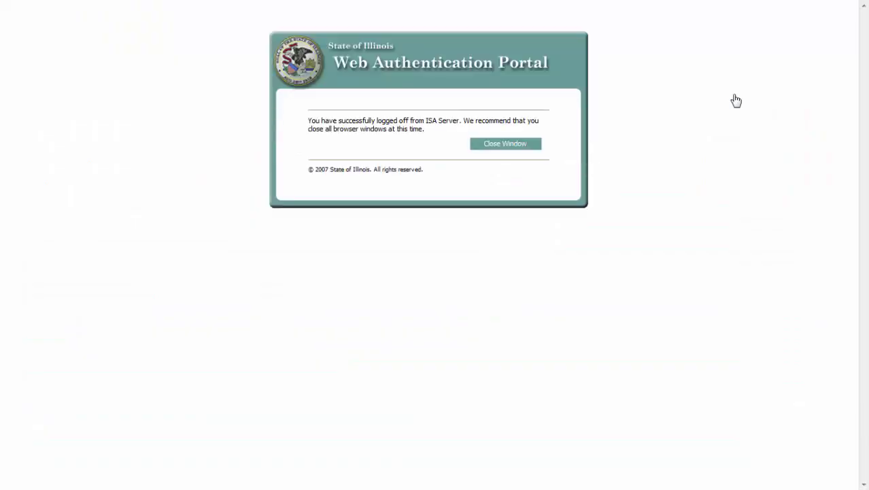